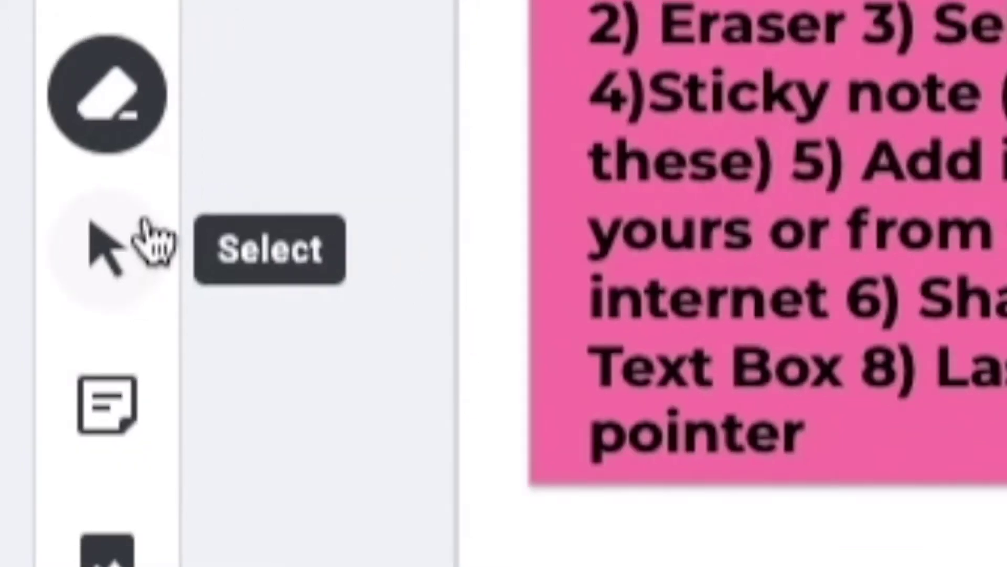
Step: Select the pink icon-bar note on frame 1, shift it slightly and view its edit, duplicate and delete options
{"action": "left_click", "coordinate": [176, 217]}
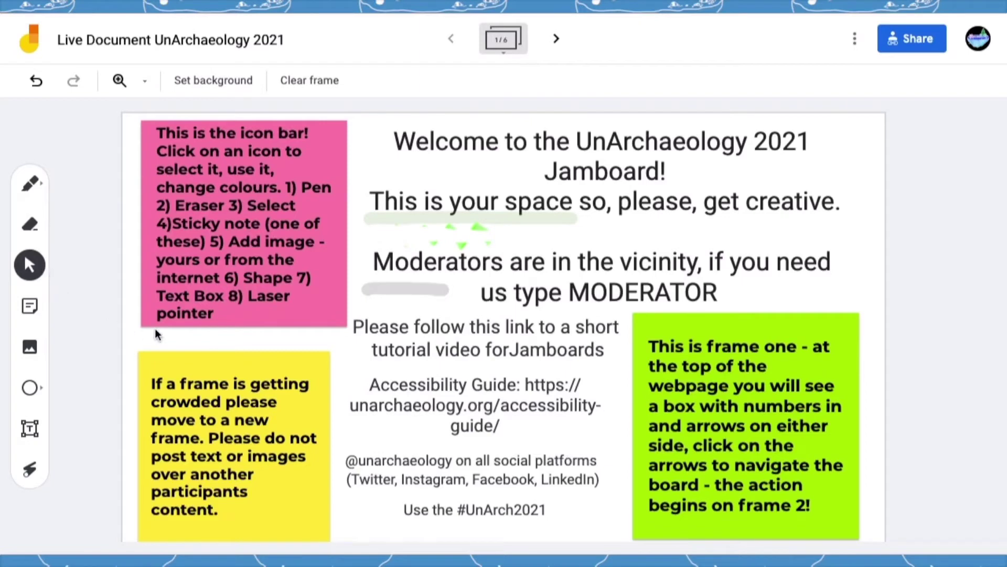
{"action": "left_click", "coordinate": [175, 302]}
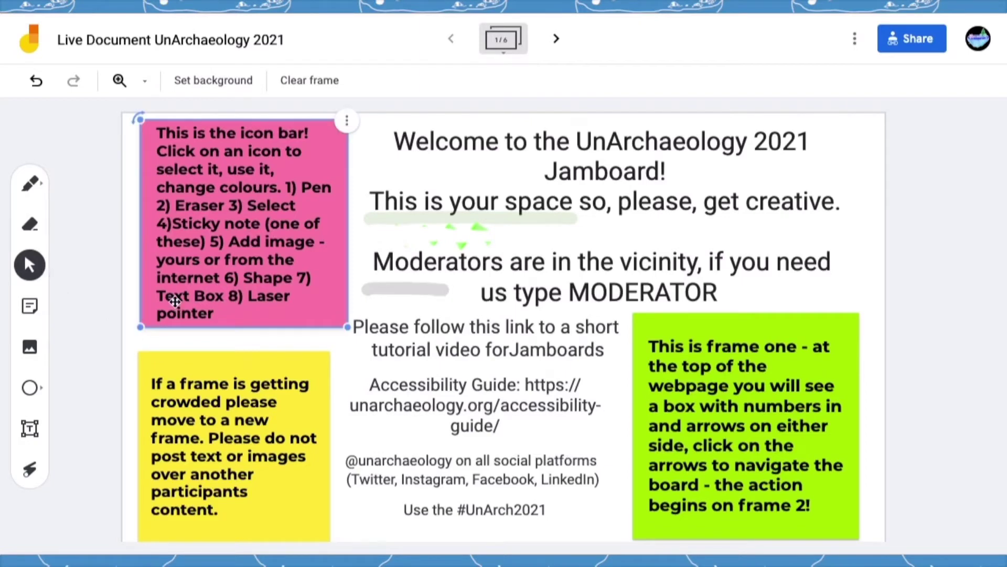
{"action": "mouse_move", "coordinate": [175, 302]}
{"action": "left_mouse_down"}
{"action": "mouse_move", "coordinate": [183, 332]}
{"action": "mouse_move", "coordinate": [178, 297]}
{"action": "mouse_move", "coordinate": [165, 299]}
{"action": "mouse_move", "coordinate": [174, 299]}
{"action": "left_mouse_up"}
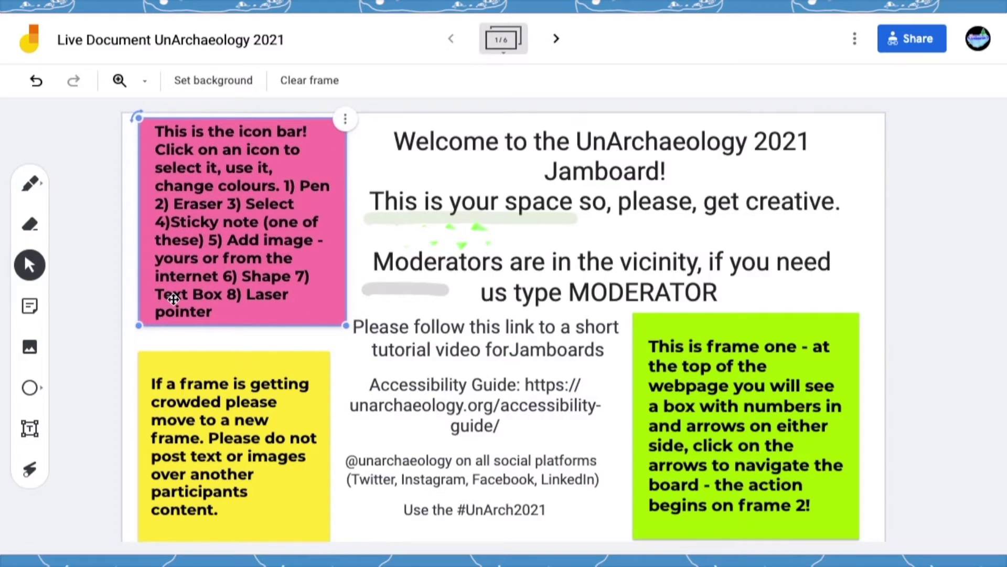
{"action": "right_click", "coordinate": [174, 299]}
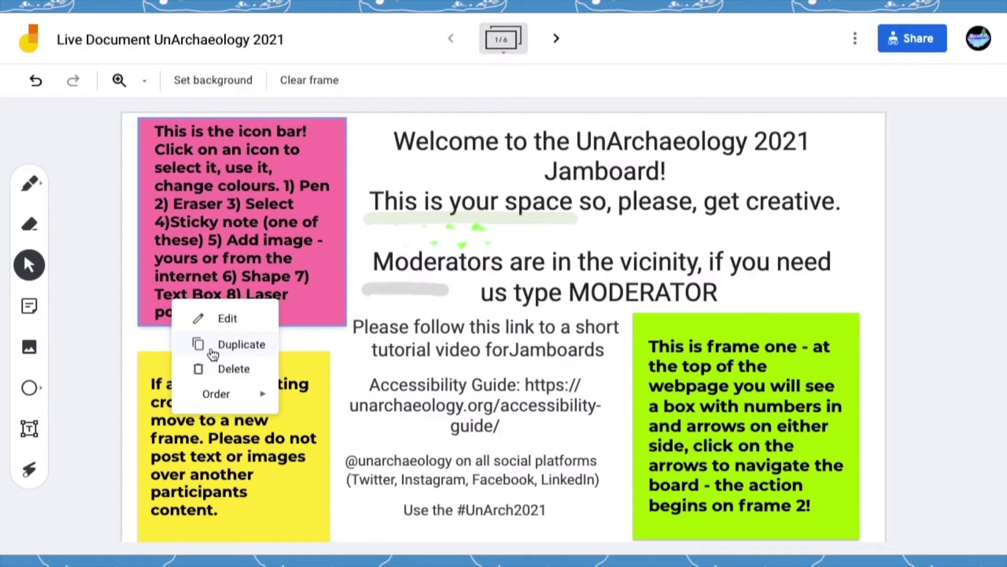
{"action": "left_click", "coordinate": [211, 277]}
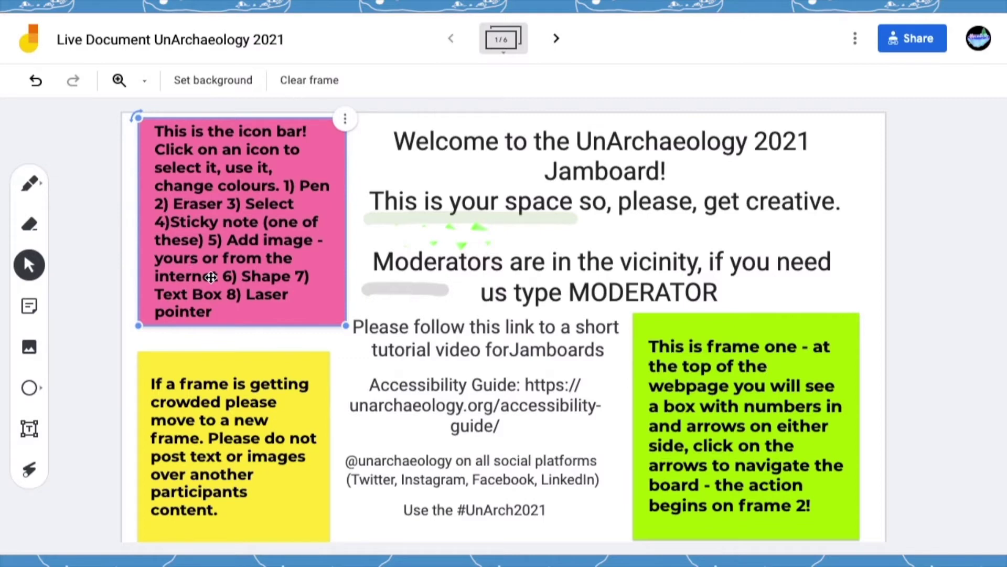
Step: Delete the pink icon-bar note from frame 1 and undo the deletion
{"action": "key", "text": "Delete"}
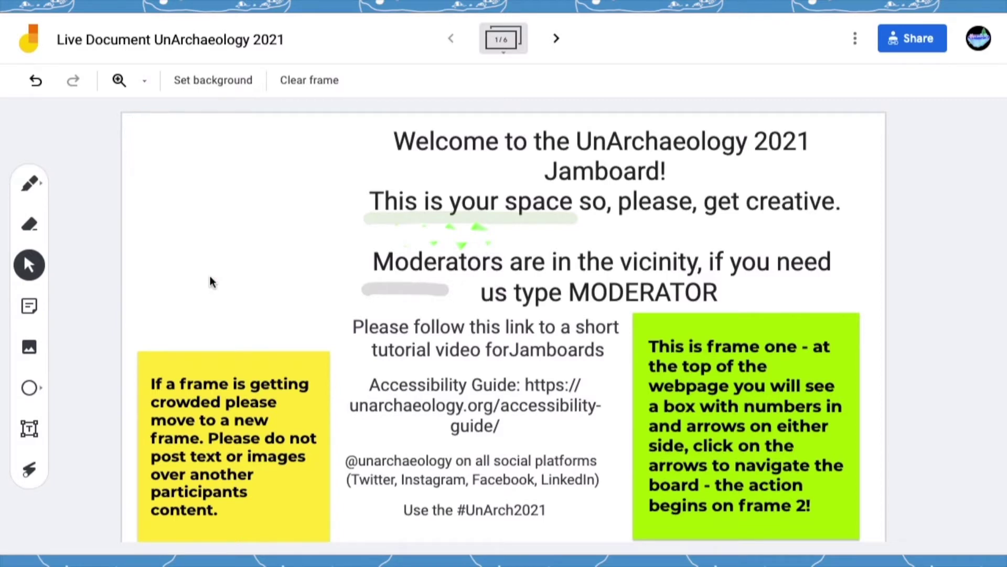
{"action": "key", "text": "ctrl+z"}
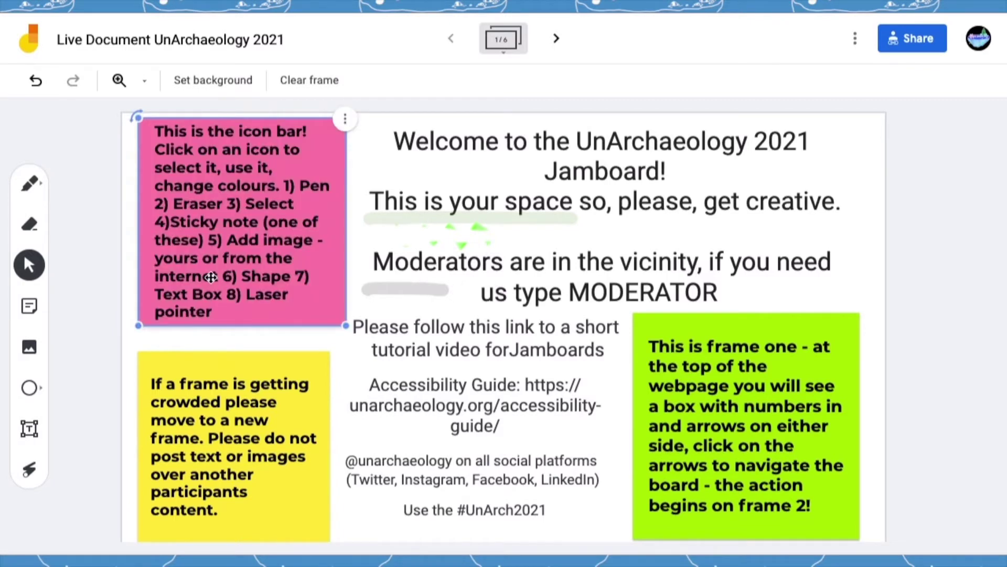
Step: Paste a copy of the pink icon-bar note onto frame 2, remove it and return to frame 1
{"action": "left_click", "coordinate": [557, 50]}
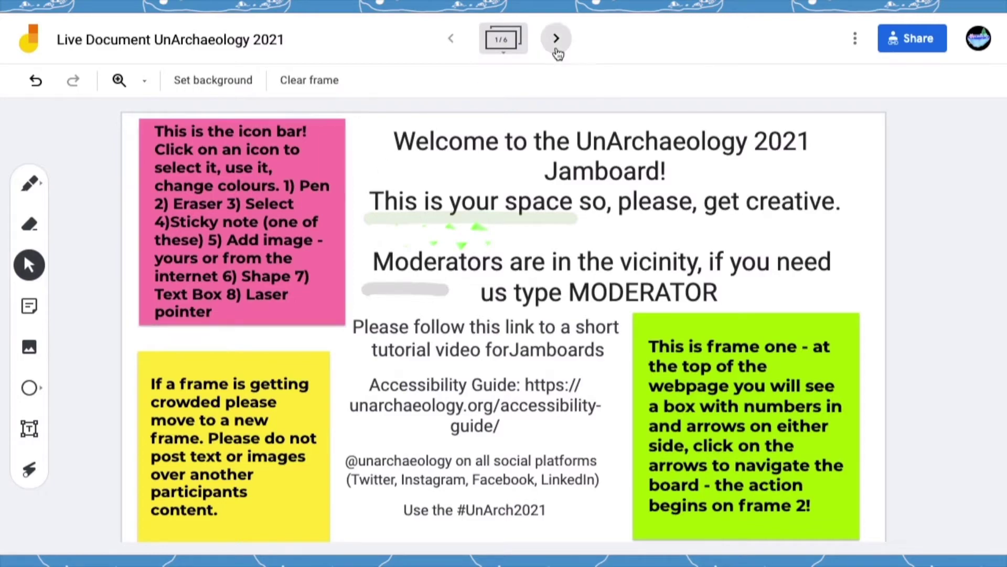
{"action": "left_click", "coordinate": [558, 51]}
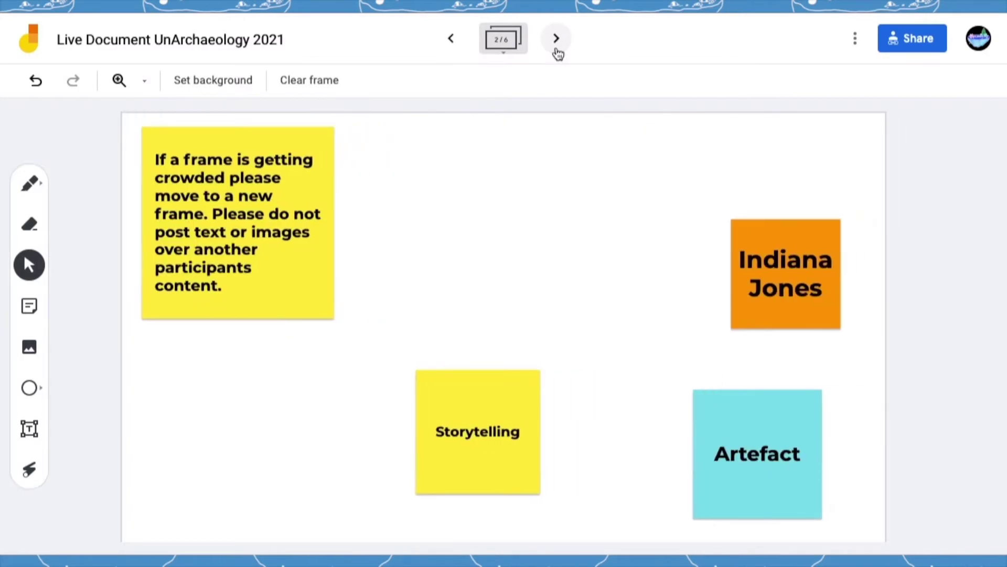
{"action": "key", "text": "ctrl+v"}
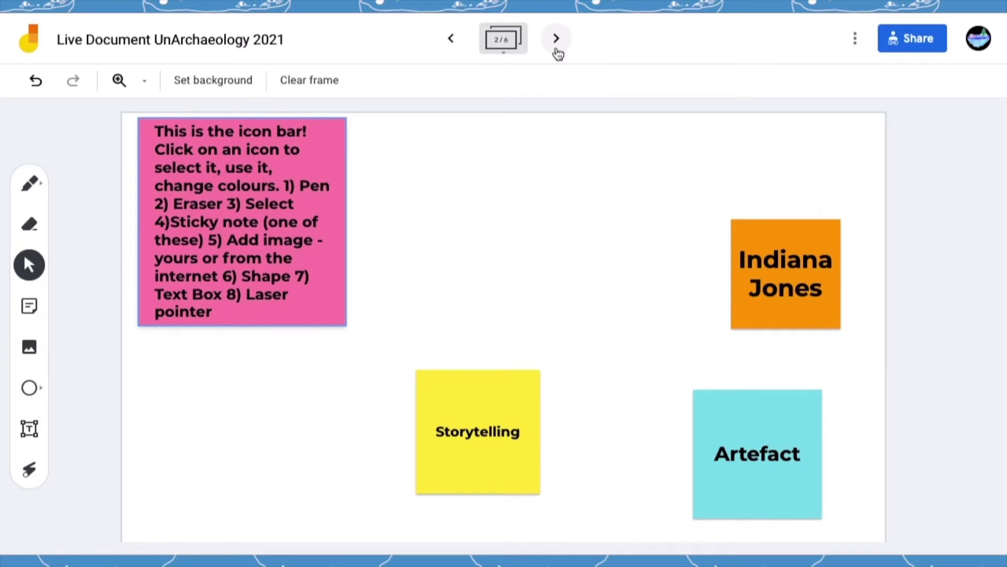
{"action": "key", "text": "Delete"}
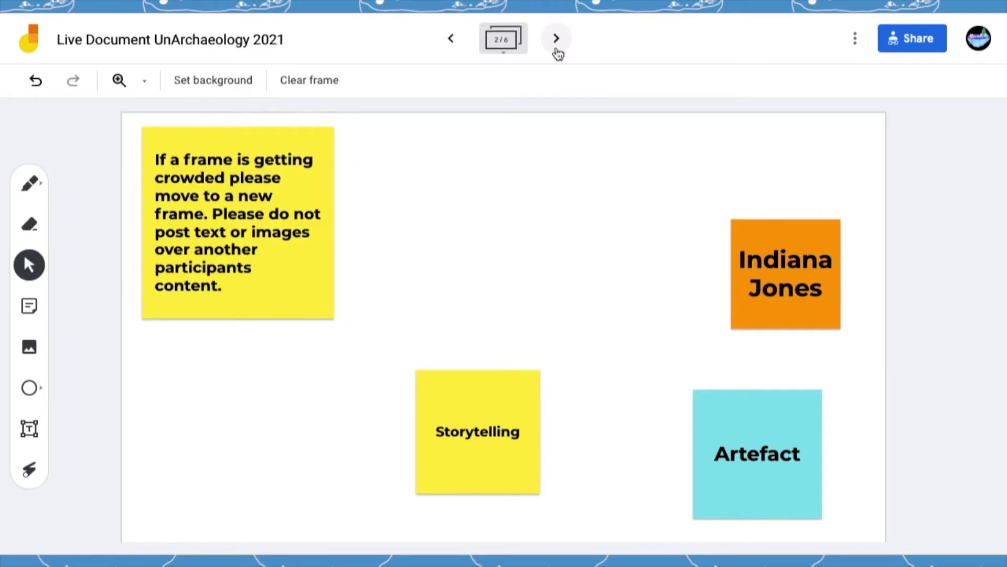
{"action": "left_click", "coordinate": [452, 41]}
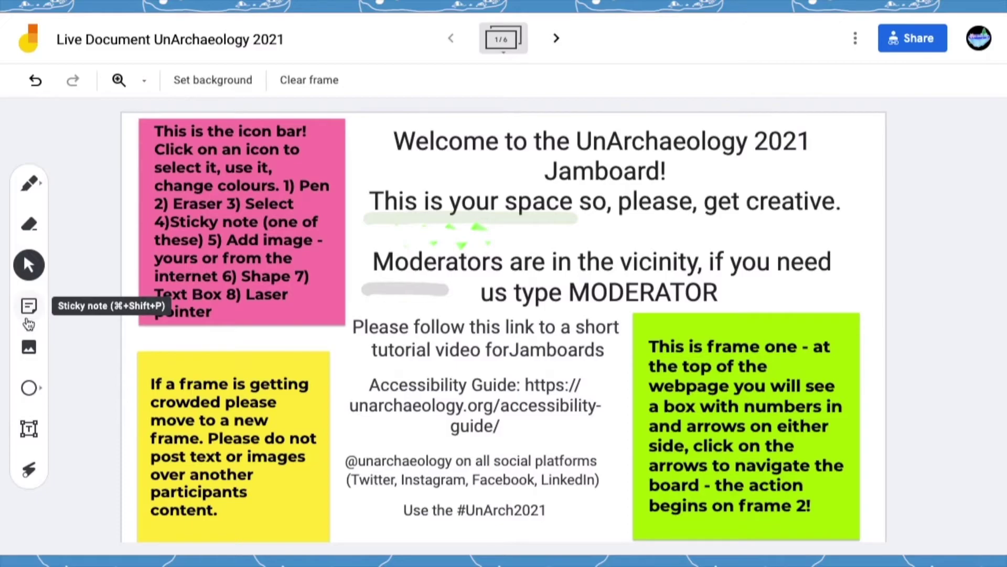
Step: Add one blue sticky note reading "Hello!" to frame 1
{"action": "left_click", "coordinate": [27, 319]}
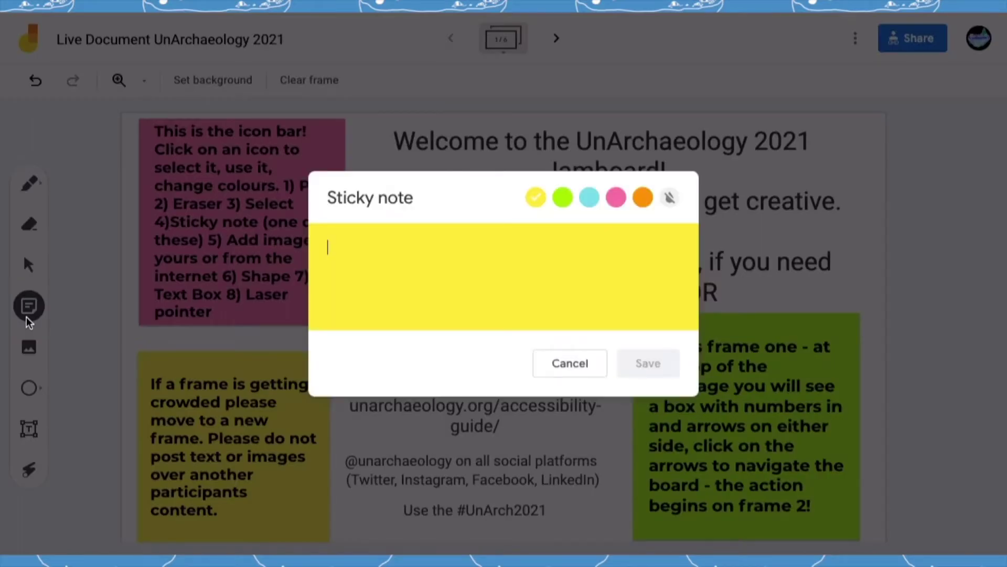
{"action": "type", "text": "Hello!"}
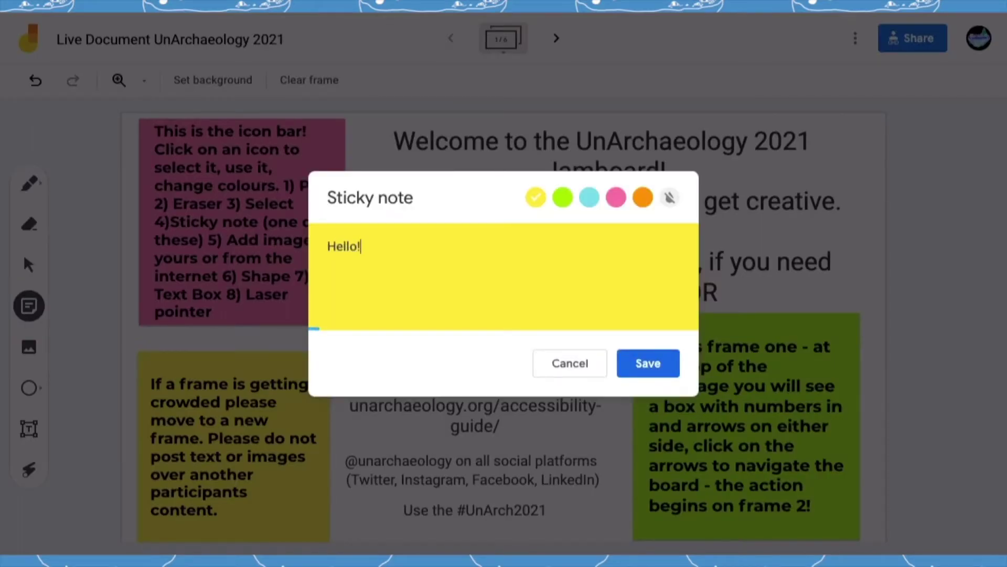
{"action": "left_click", "coordinate": [562, 197]}
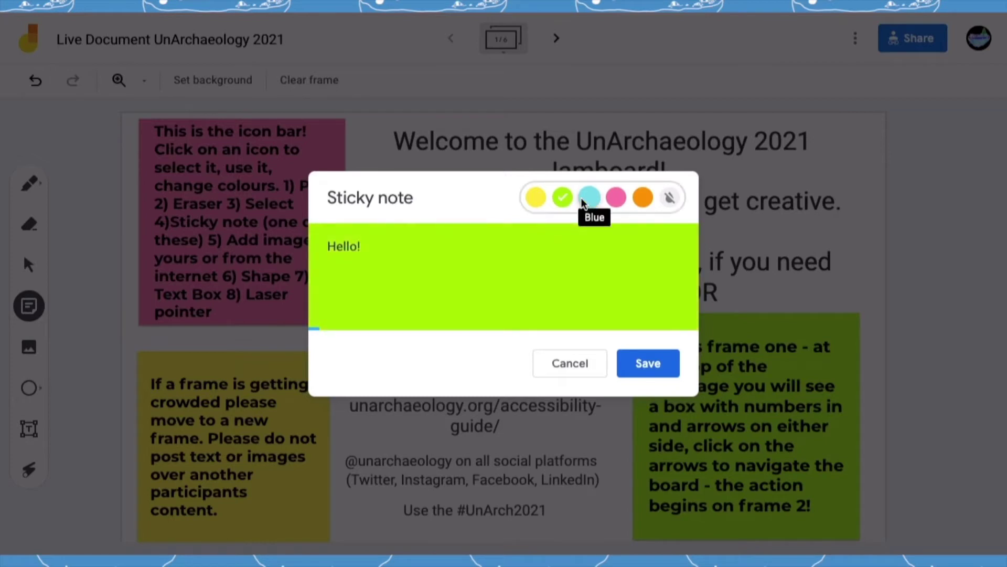
{"action": "left_click", "coordinate": [584, 200]}
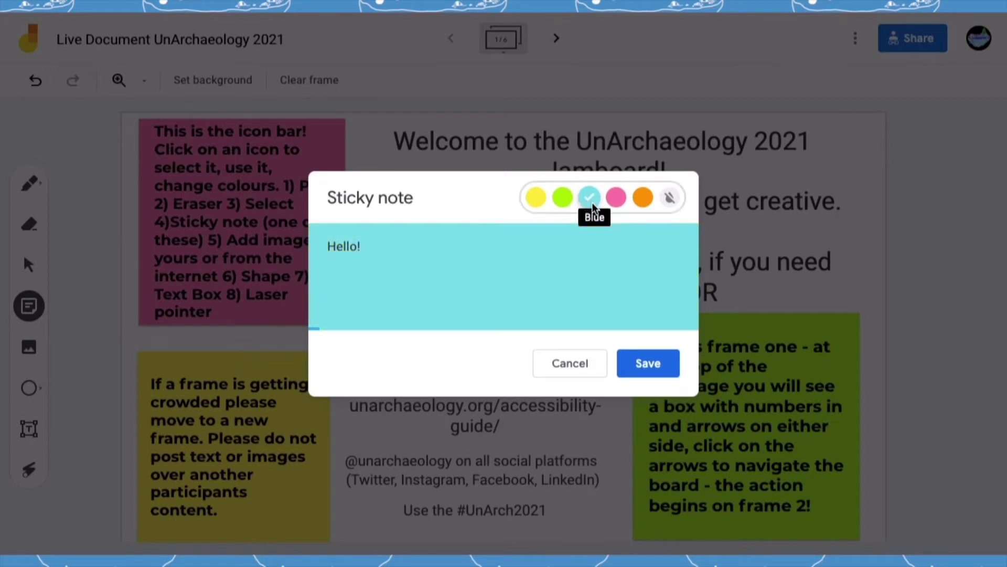
{"action": "left_click", "coordinate": [646, 365]}
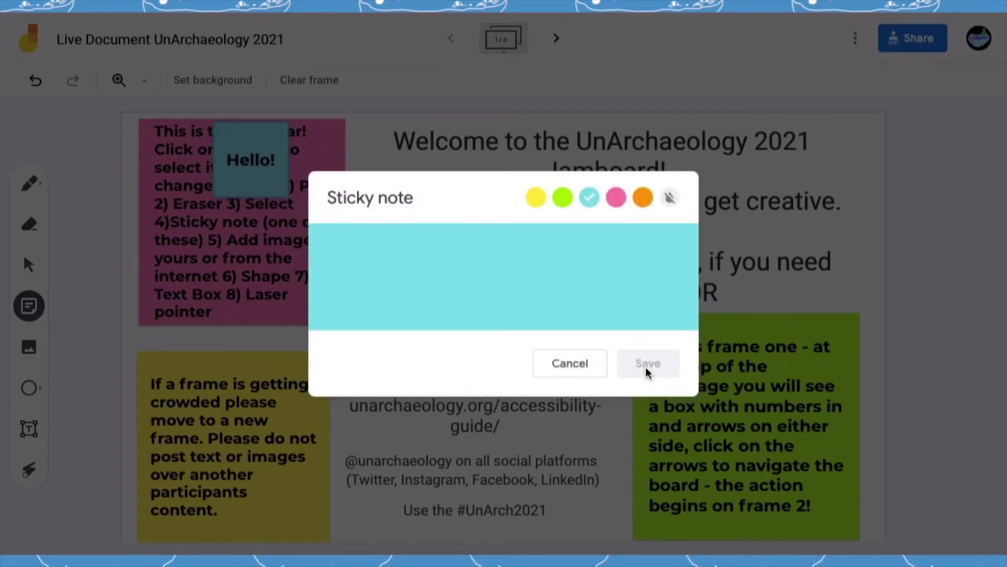
{"action": "left_click", "coordinate": [583, 367]}
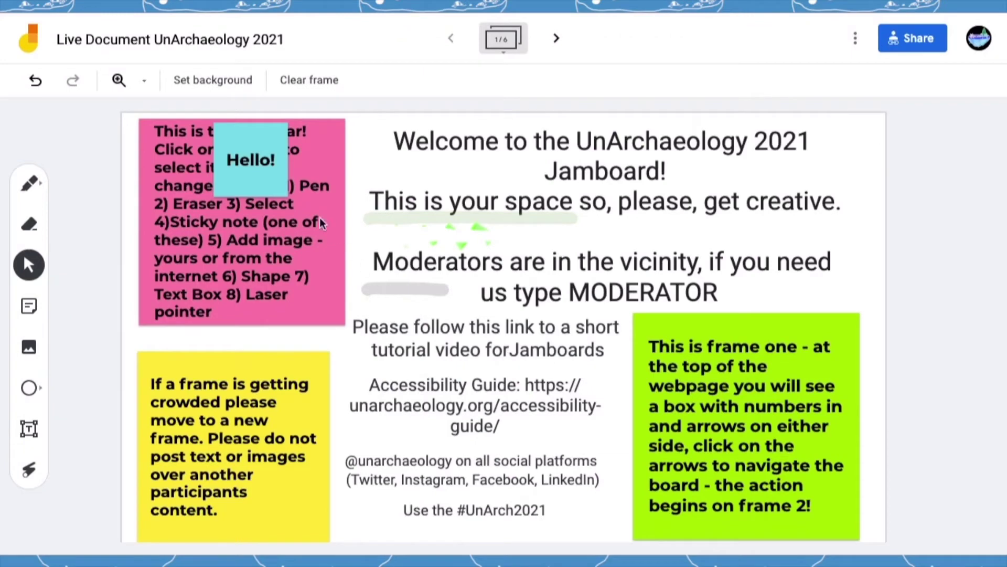
Step: Enlarge the blue "Hello!" note and move it to the middle of frame 1
{"action": "left_click", "coordinate": [267, 174]}
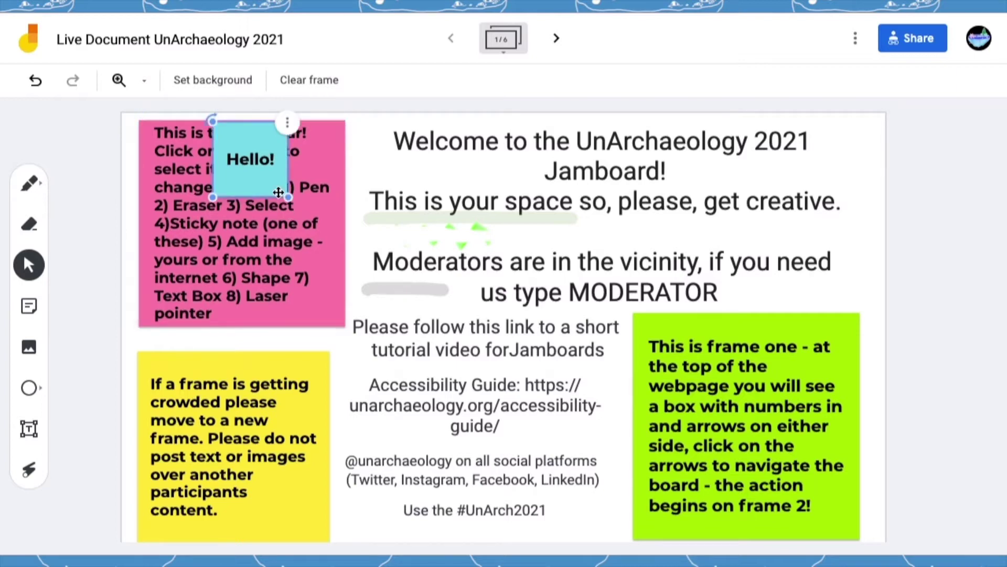
{"action": "left_click_drag", "start_coordinate": [288, 196], "coordinate": [408, 318]}
{"action": "left_click_drag", "start_coordinate": [336, 282], "coordinate": [550, 391]}
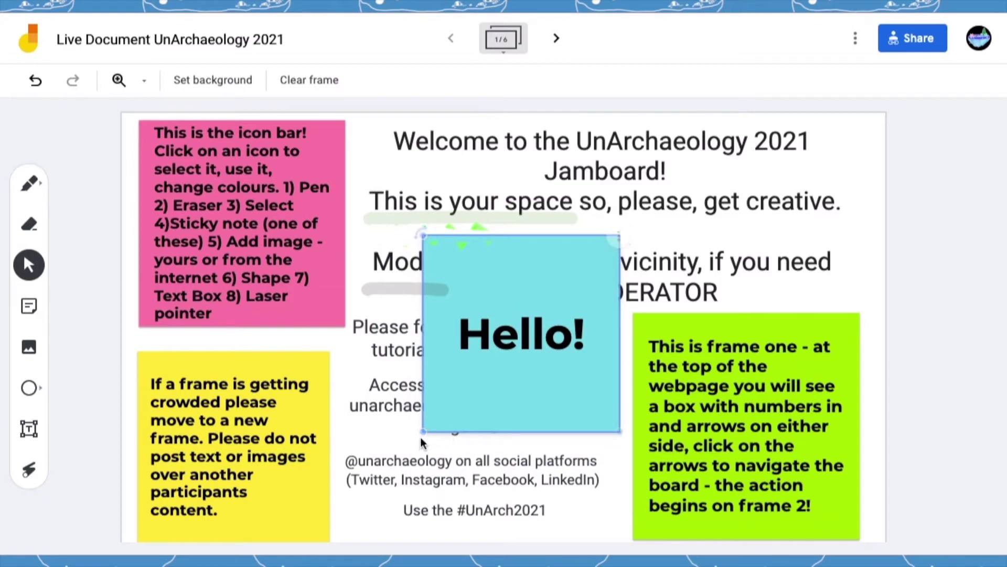
Step: Delete the enlarged "Hello!" note from frame 1
{"action": "left_click", "coordinate": [461, 398]}
{"action": "key", "text": "Delete"}
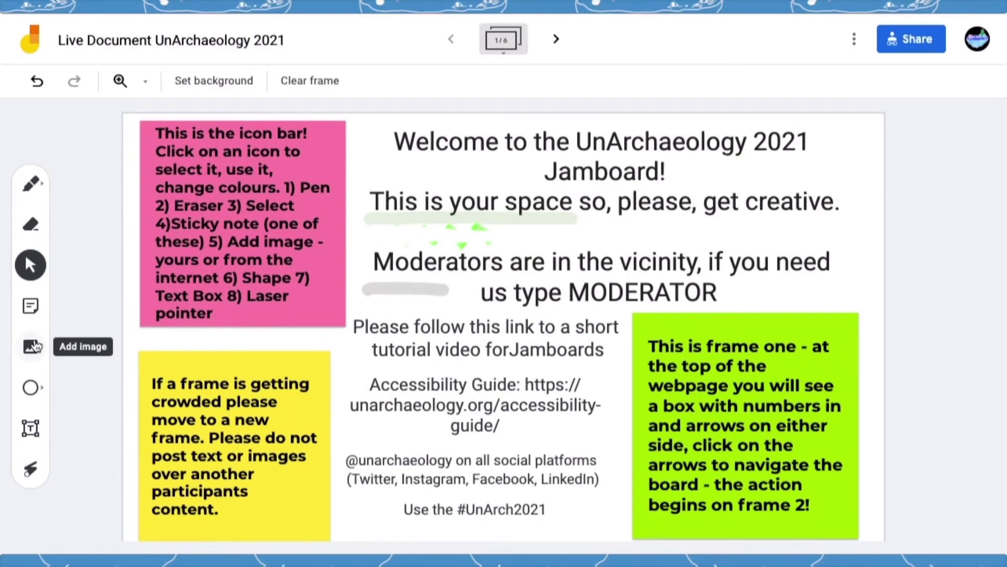
Step: Start adding an image and look at the camera and URL source options
{"action": "left_click", "coordinate": [34, 345]}
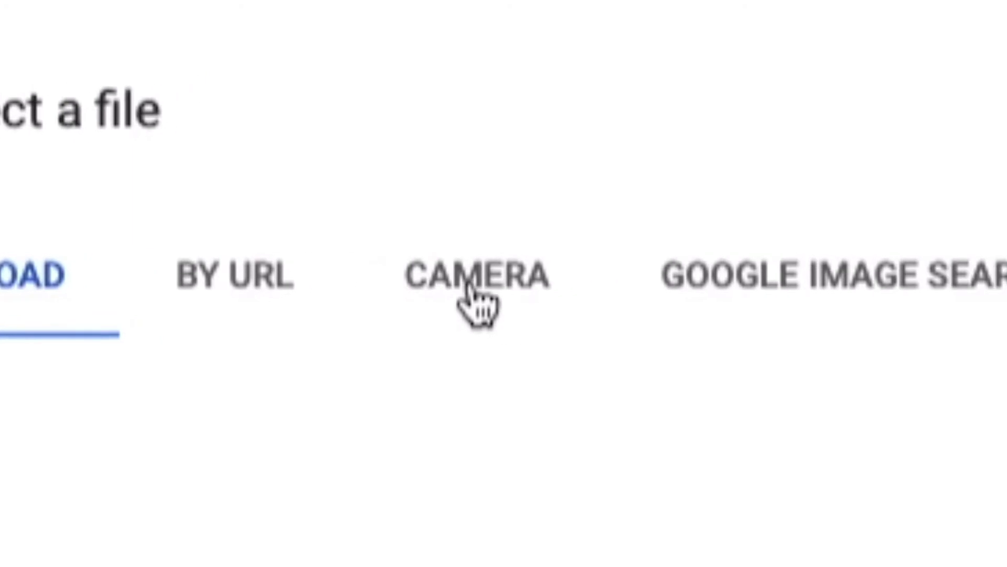
{"action": "left_click", "coordinate": [694, 291]}
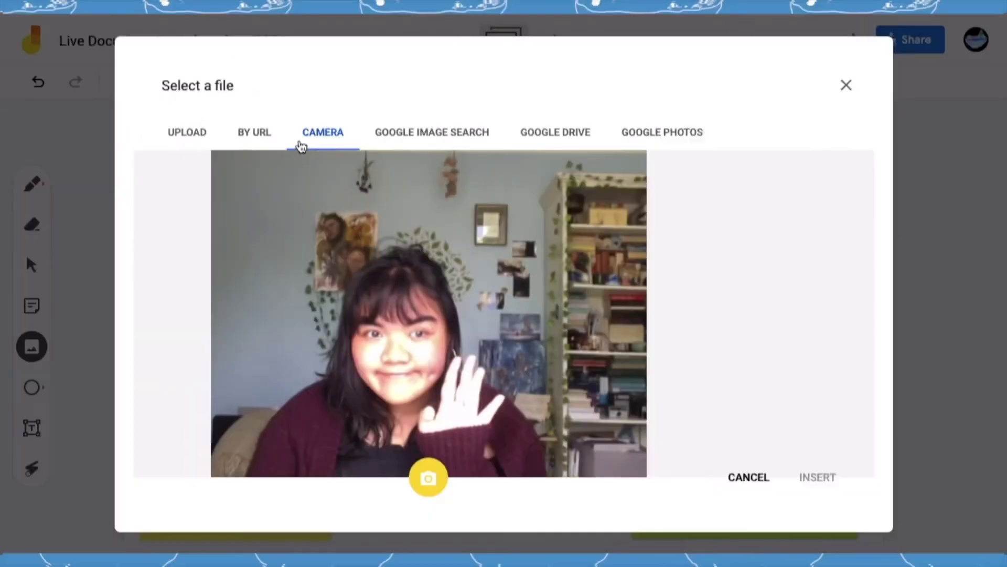
{"action": "left_click", "coordinate": [268, 138]}
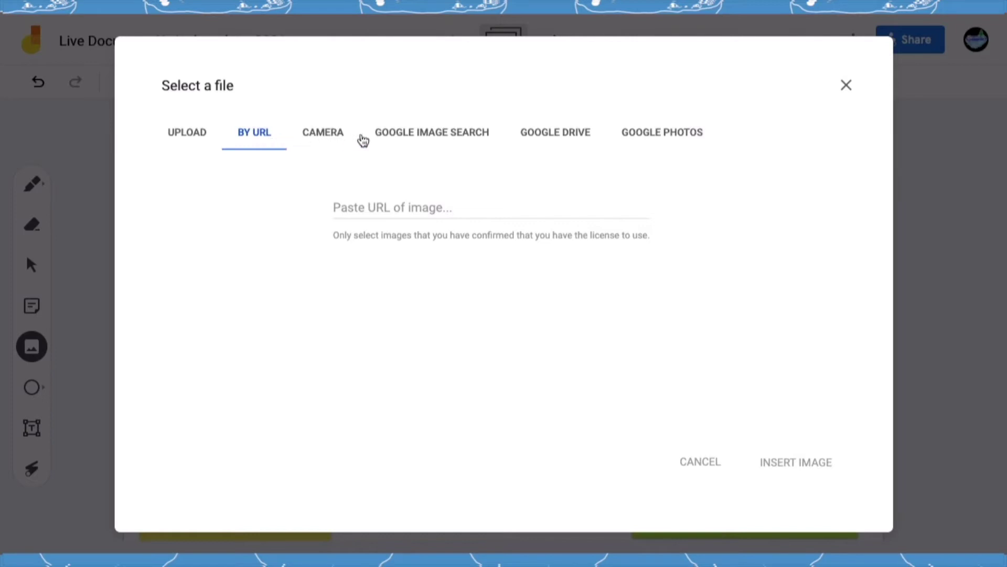
Step: Search Google Images for "archaeologist" within the image picker
{"action": "left_click", "coordinate": [397, 138]}
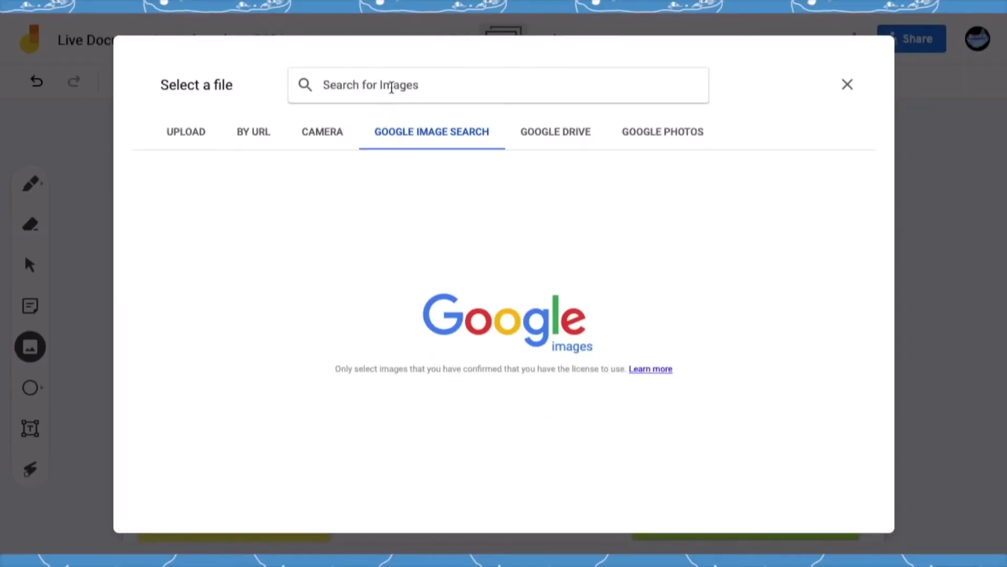
{"action": "type", "text": "arch"}
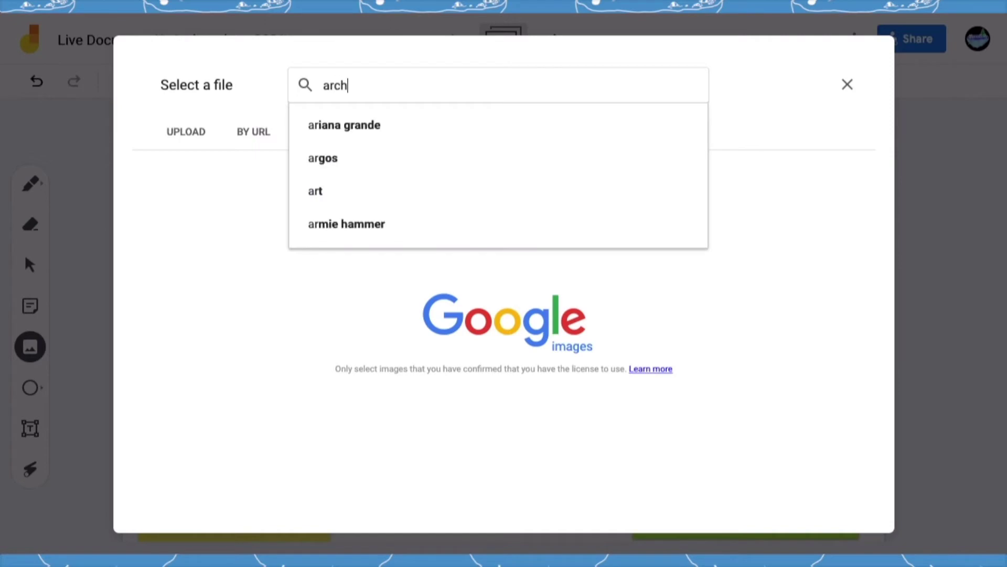
{"action": "type", "text": "aeol"}
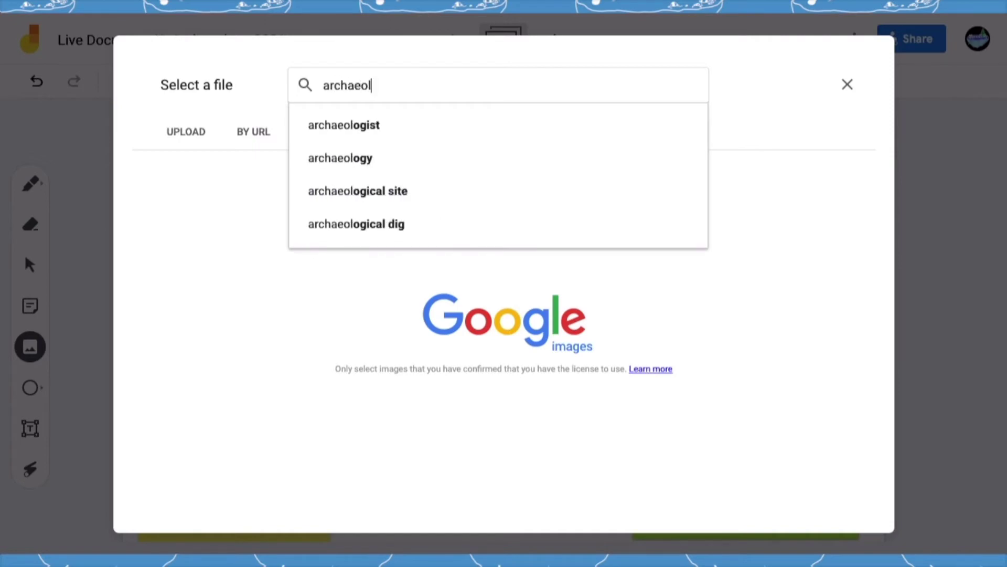
{"action": "left_click", "coordinate": [394, 134]}
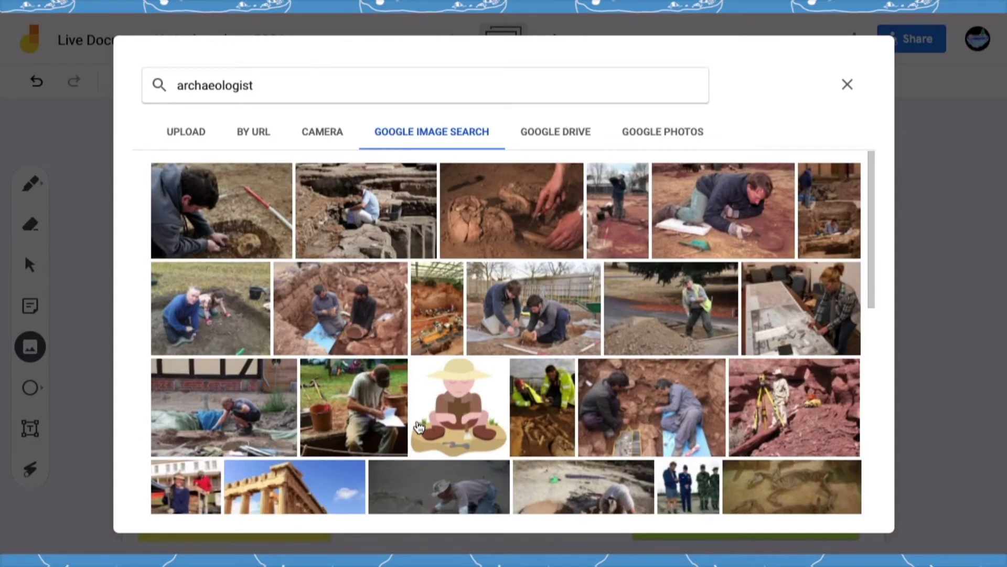
Step: Browse the image results and insert the cartoon of a seated archaeologist in a sun hat into frame 1
{"action": "scroll", "coordinate": [419, 426], "scroll_direction": "down", "scroll_amount": 2}
{"action": "scroll", "coordinate": [419, 426], "scroll_direction": "down", "scroll_amount": 5}
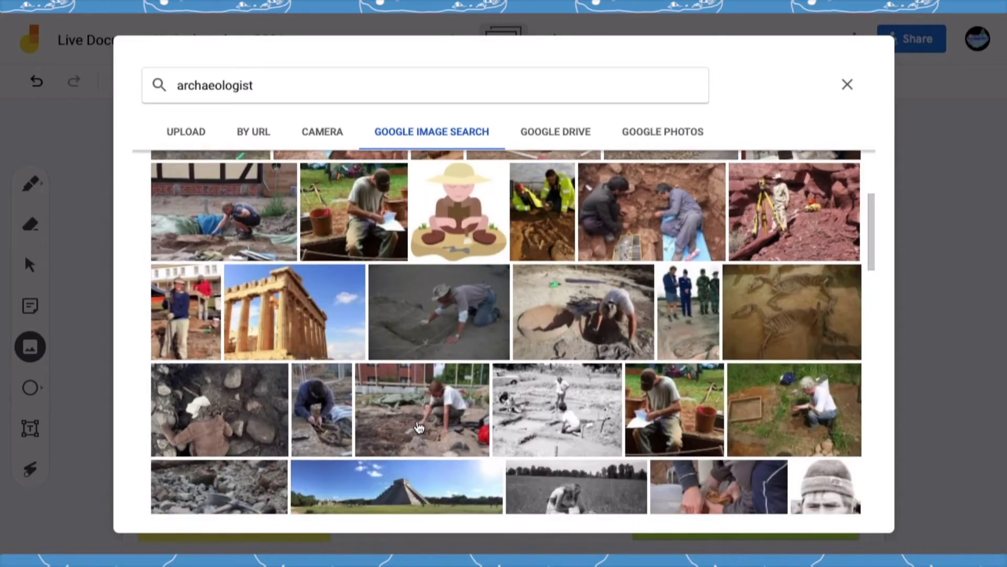
{"action": "scroll", "coordinate": [419, 426], "scroll_direction": "up", "scroll_amount": 4}
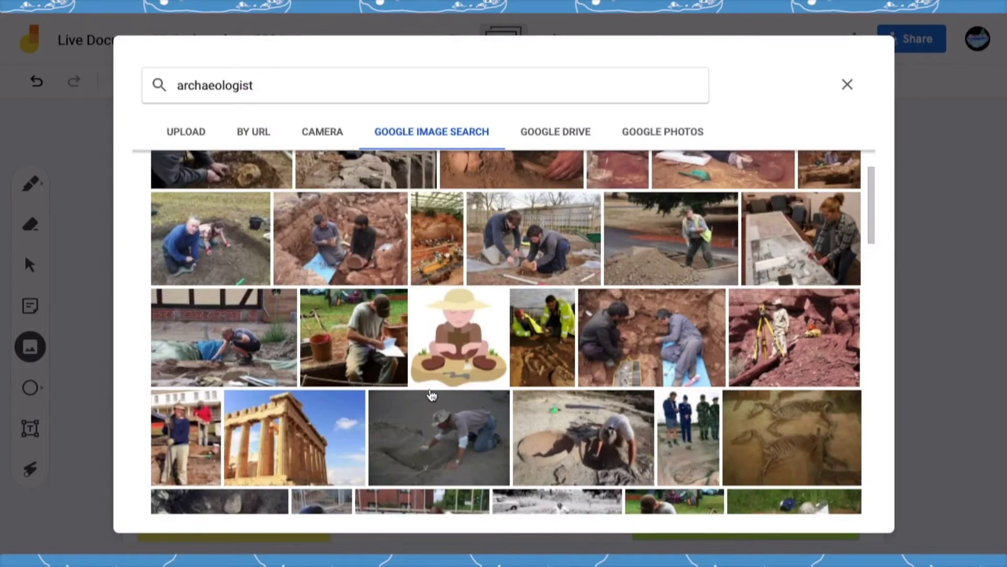
{"action": "left_click", "coordinate": [438, 385]}
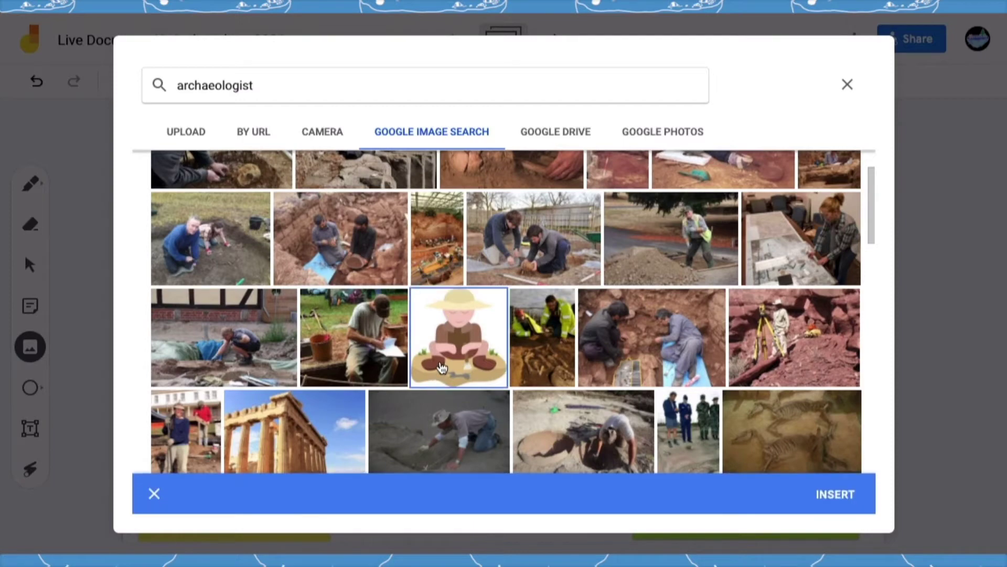
{"action": "left_click", "coordinate": [838, 494]}
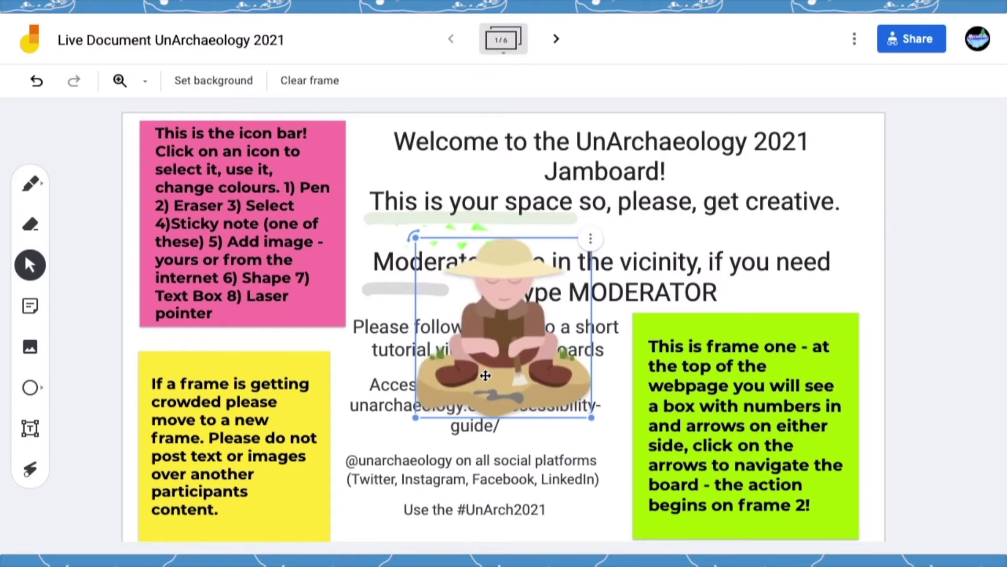
Step: Enlarge the archaeologist illustration on frame 1 and paste it onto frame 2
{"action": "left_click_drag", "start_coordinate": [412, 416], "coordinate": [387, 446]}
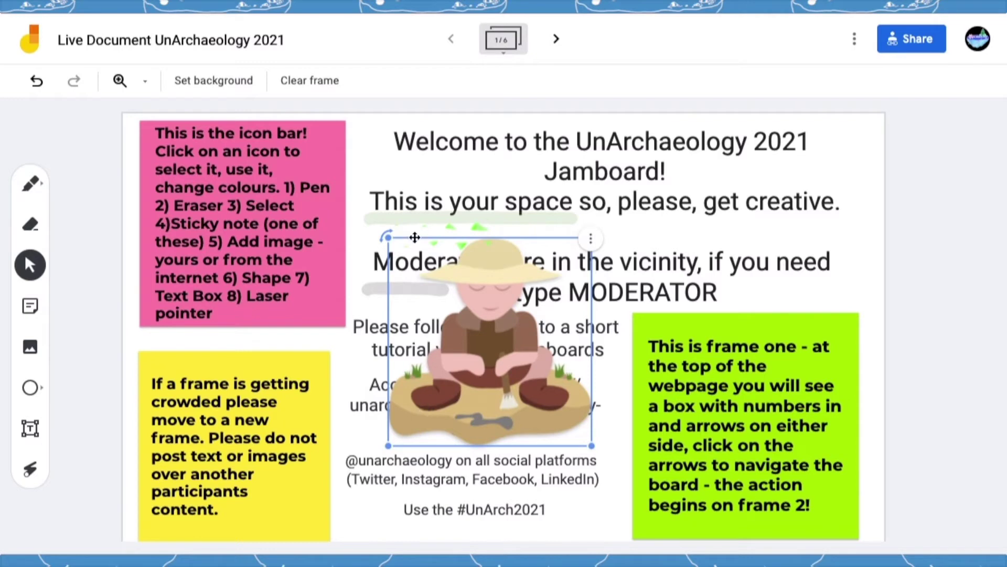
{"action": "left_click", "coordinate": [556, 38]}
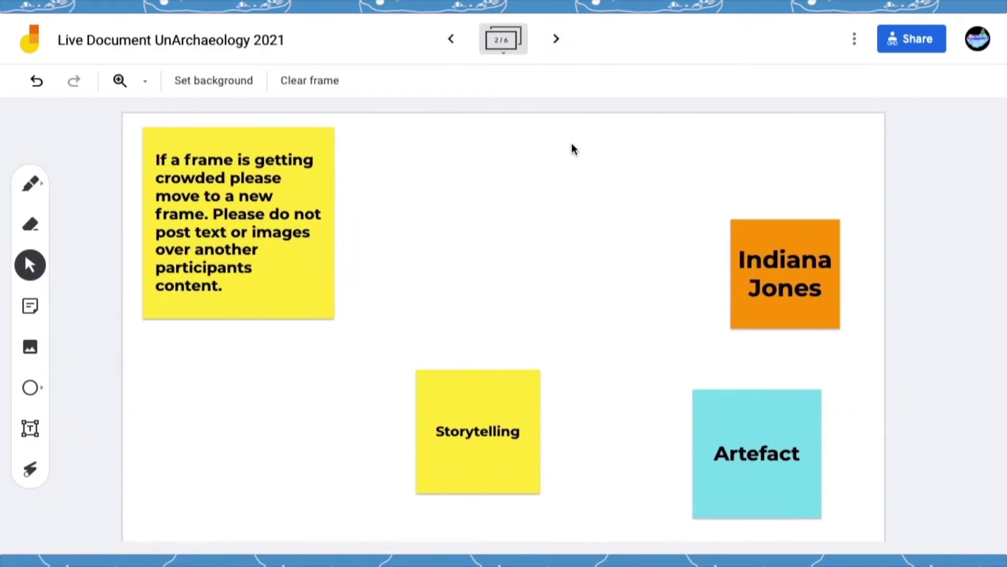
{"action": "key", "text": "ctrl+v"}
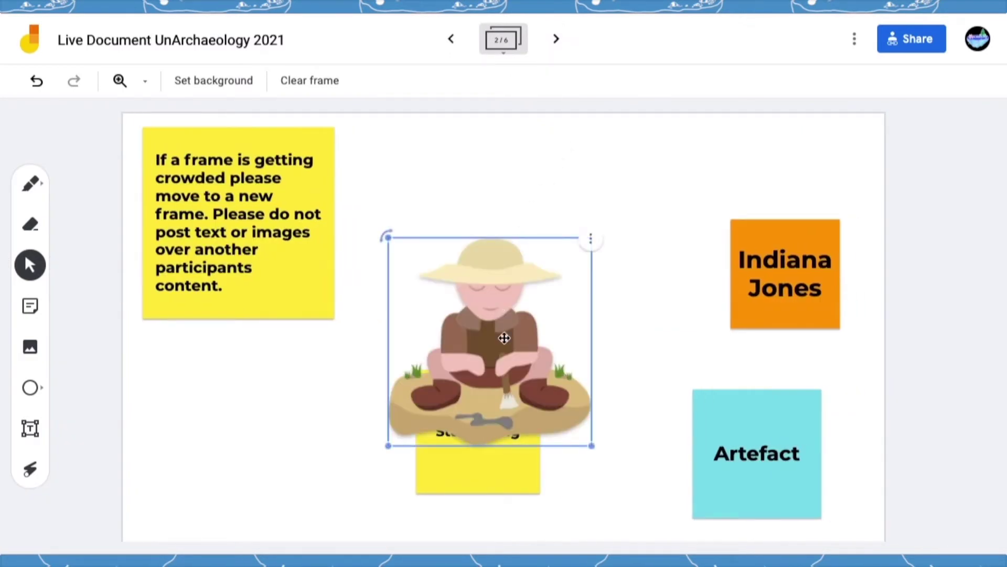
Step: Move the archaeologist illustration on frame 2 up above the Storytelling sticky note and deselect it
{"action": "left_click_drag", "start_coordinate": [504, 336], "coordinate": [499, 237]}
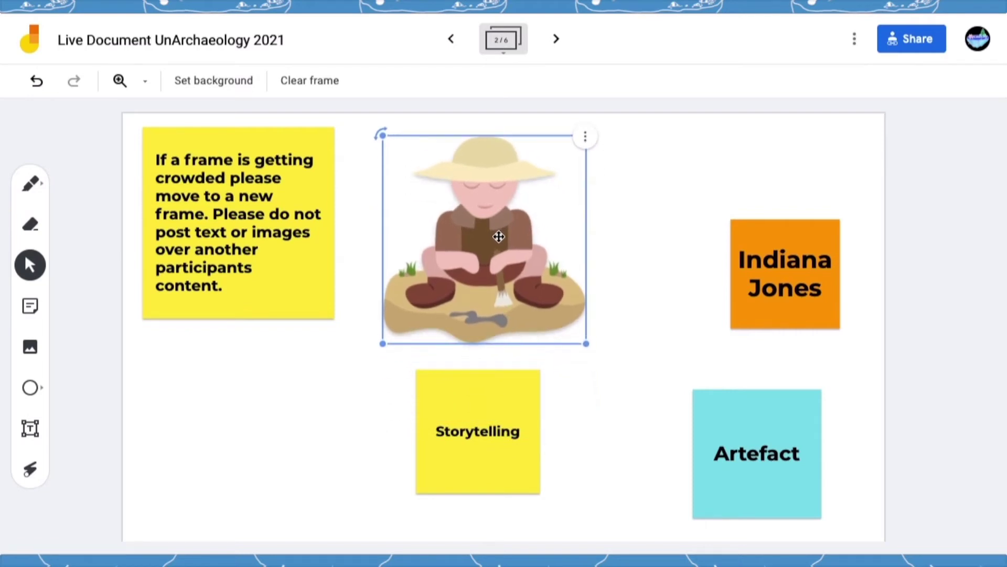
{"action": "left_click", "coordinate": [623, 286]}
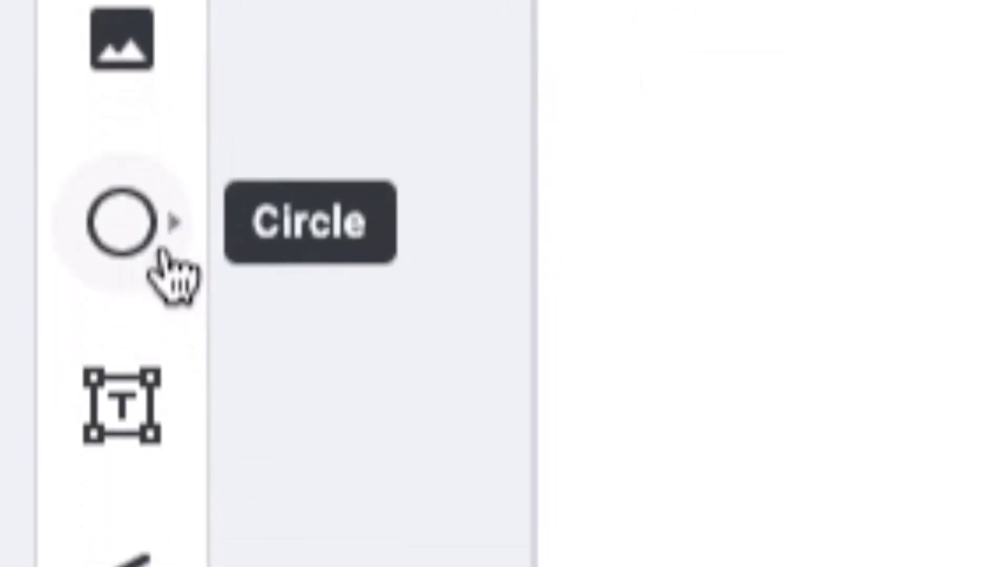
Step: Try the square, triangle and diamond options of the shape tool and settle on the circle
{"action": "left_click", "coordinate": [164, 254]}
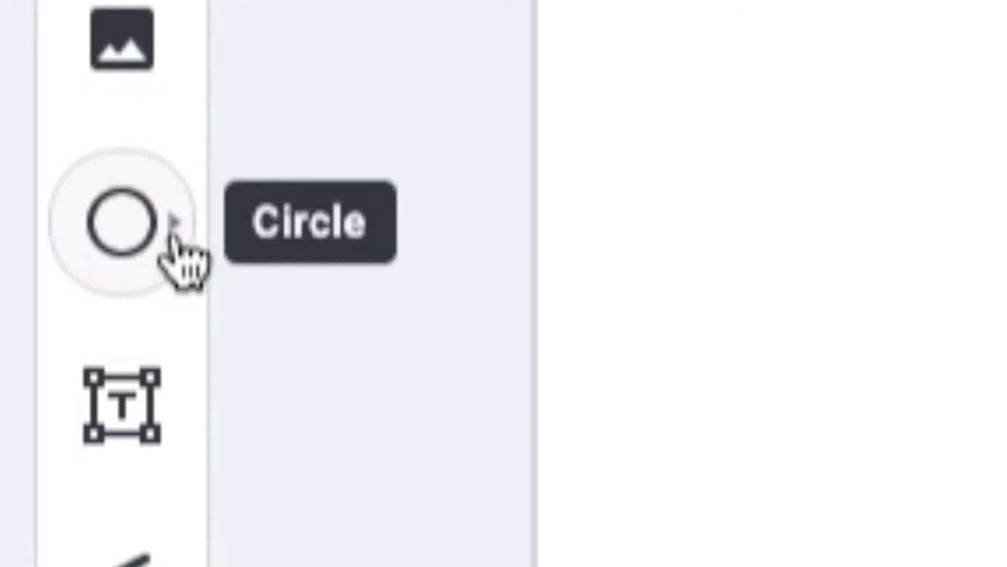
{"action": "left_click", "coordinate": [173, 233]}
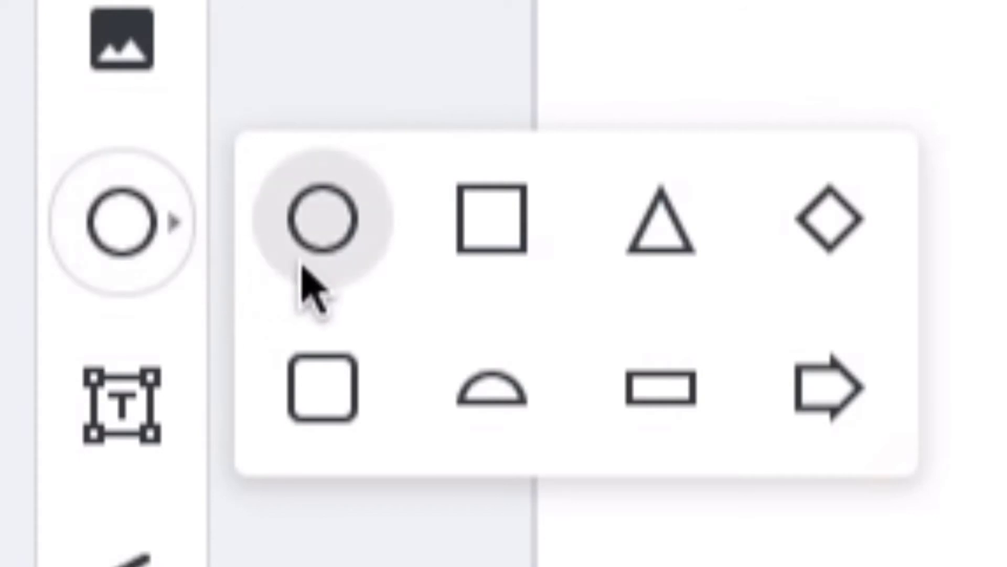
{"action": "left_click", "coordinate": [487, 250]}
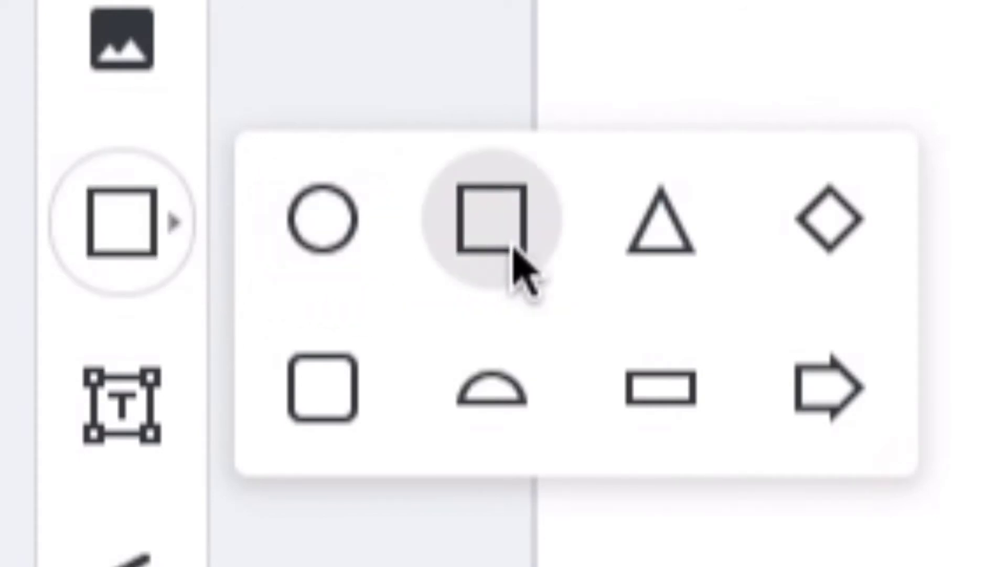
{"action": "left_click", "coordinate": [619, 247]}
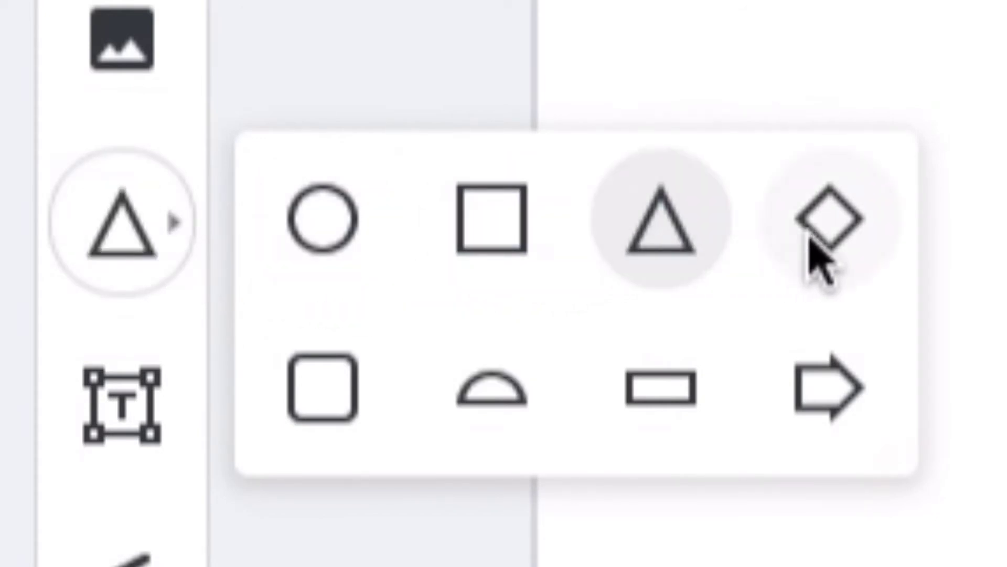
{"action": "left_click", "coordinate": [818, 239]}
{"action": "left_click", "coordinate": [325, 223]}
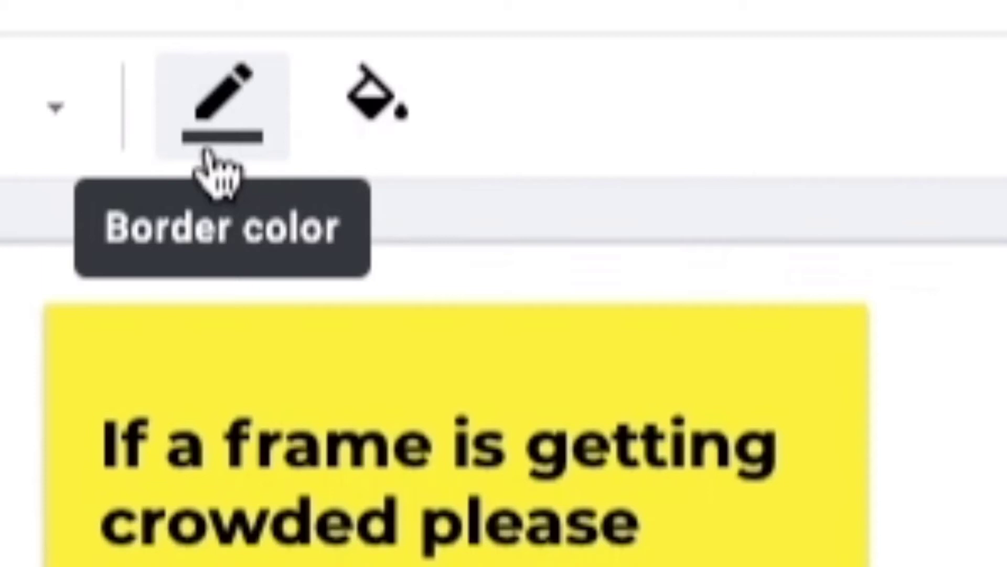
Step: Set the shape's border color to red and draw a large oval over the Artefact sticky note
{"action": "left_click", "coordinate": [219, 173]}
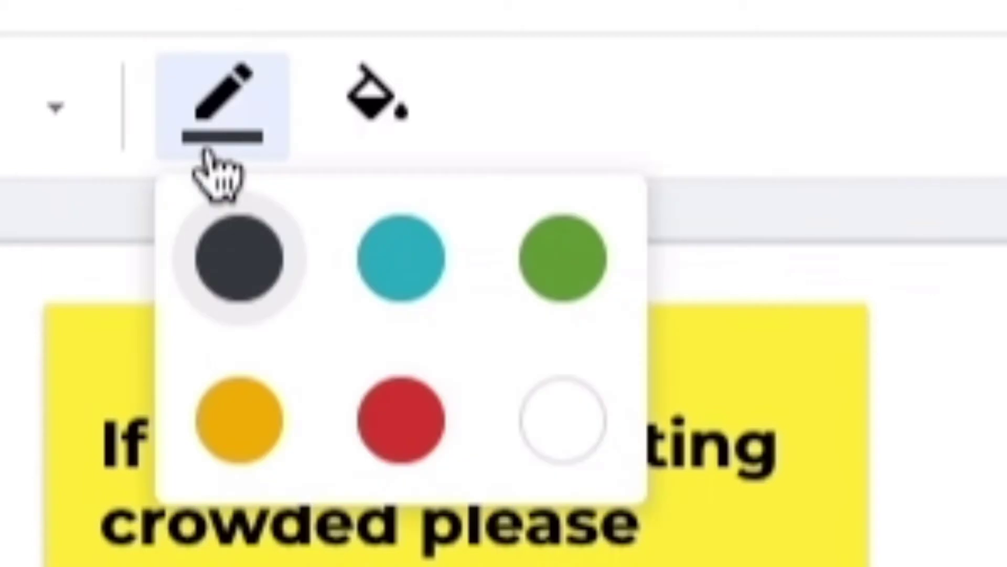
{"action": "left_click", "coordinate": [384, 426]}
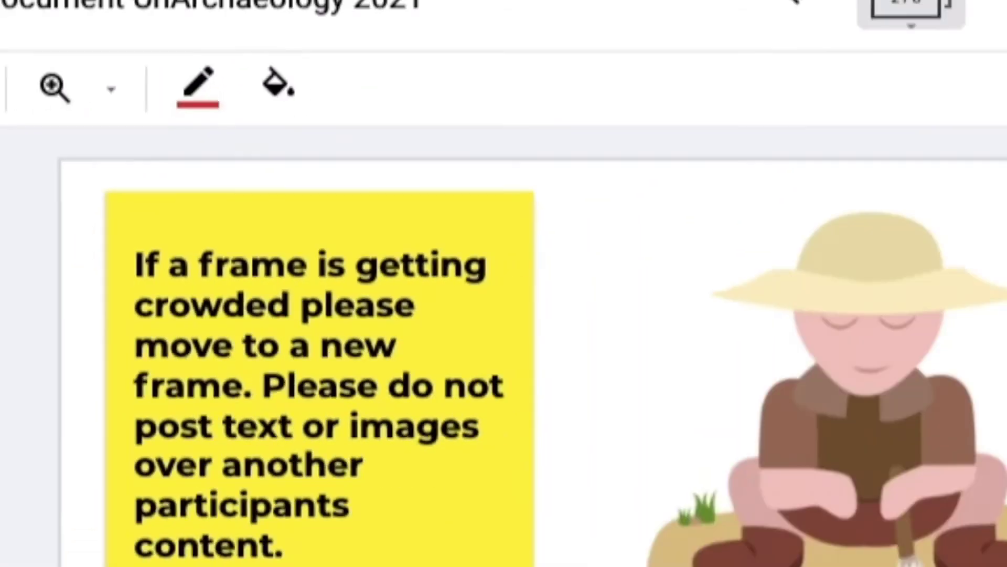
{"action": "mouse_move", "coordinate": [629, 349]}
{"action": "left_mouse_down"}
{"action": "mouse_move", "coordinate": [641, 384]}
{"action": "mouse_move", "coordinate": [765, 490]}
{"action": "mouse_move", "coordinate": [848, 535]}
{"action": "left_mouse_up"}
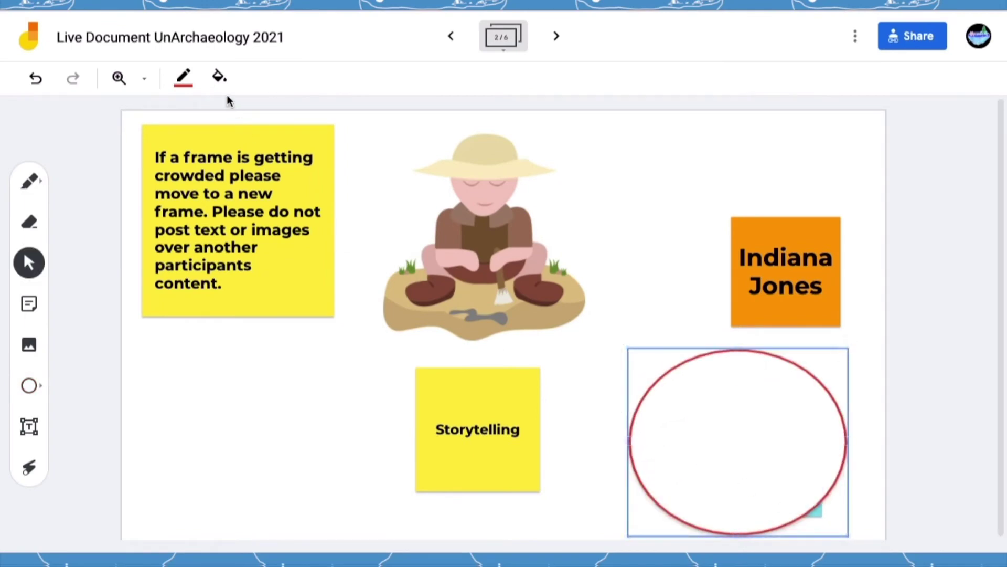
Step: Open the fill color options for the red-bordered oval
{"action": "left_click", "coordinate": [220, 78]}
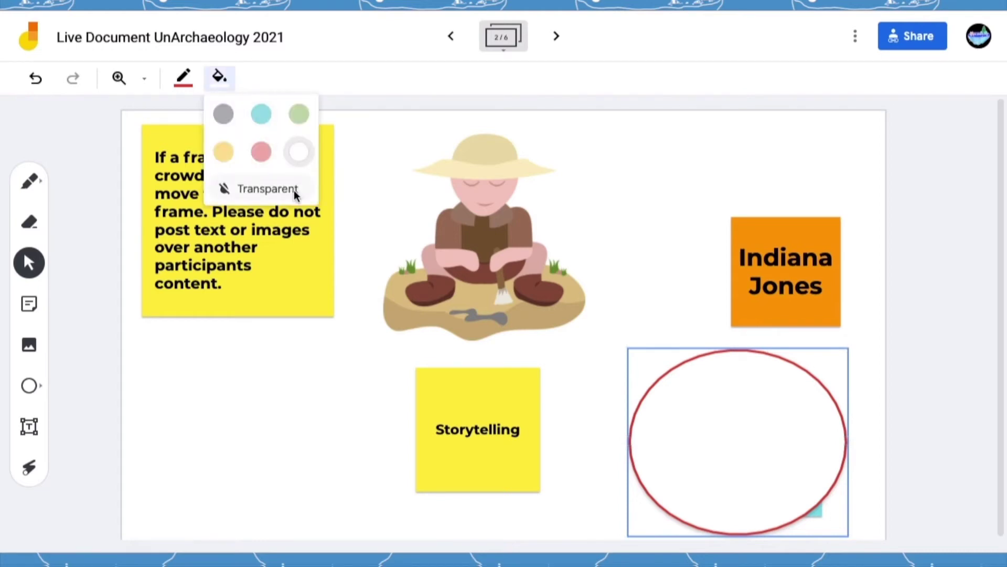